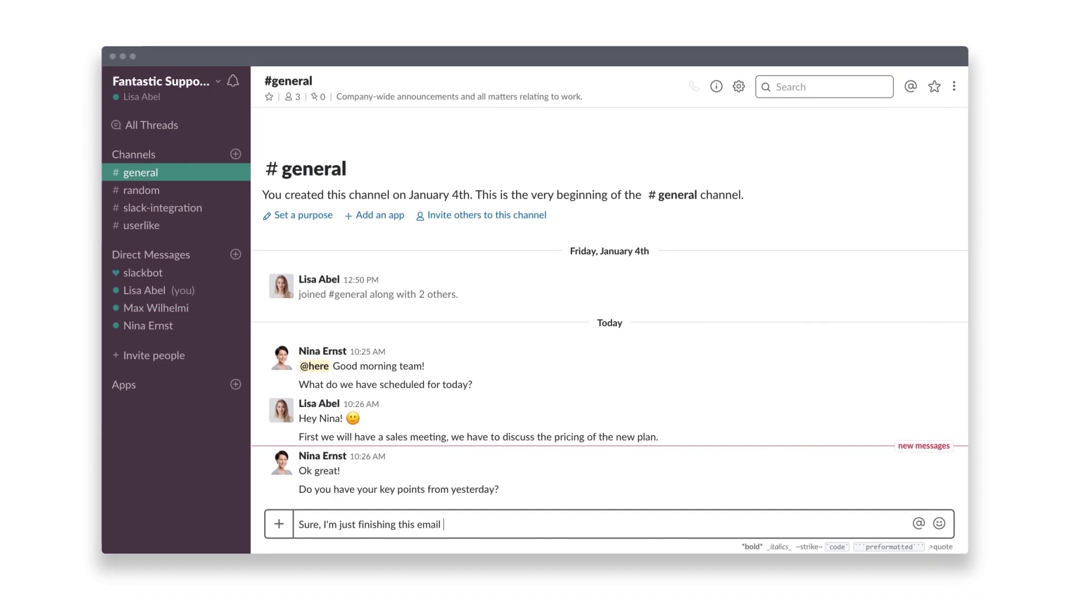
- Send "Sure, I'm just finishing this email and then we can start!" in #general and open the #userlike channel
type("and then we can start!")
key("Return")
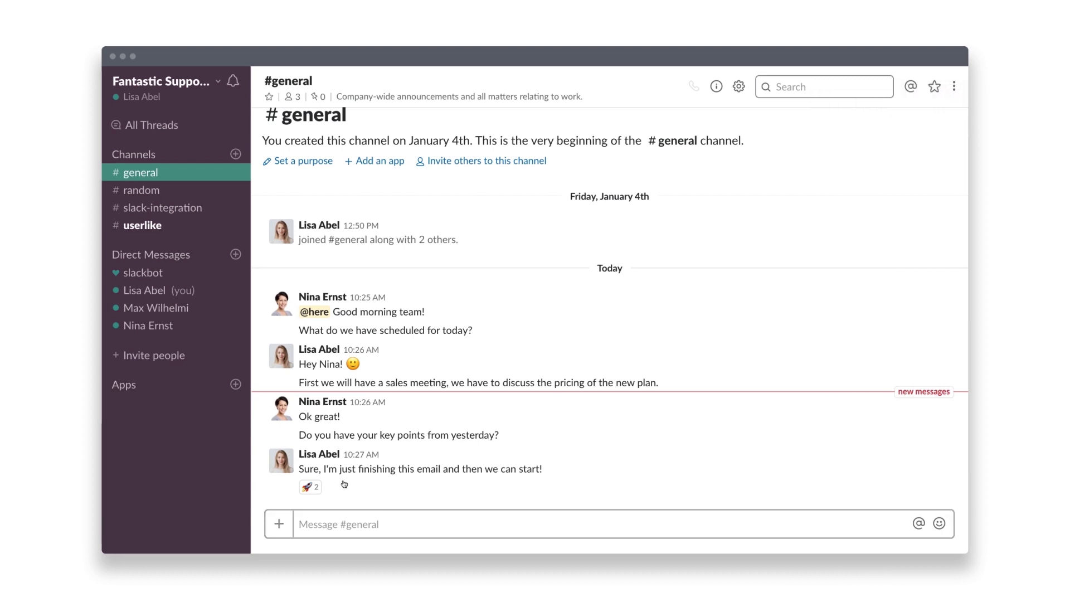
left_click(138, 223)
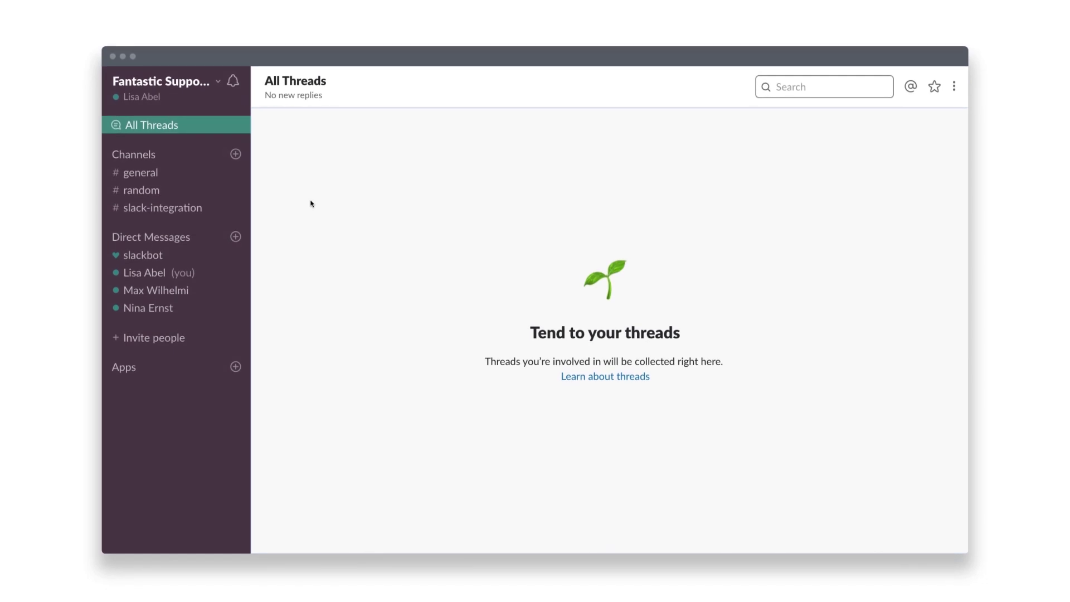
- Open the app configuration page for the Fantastic Support Crew workspace
left_click(181, 84)
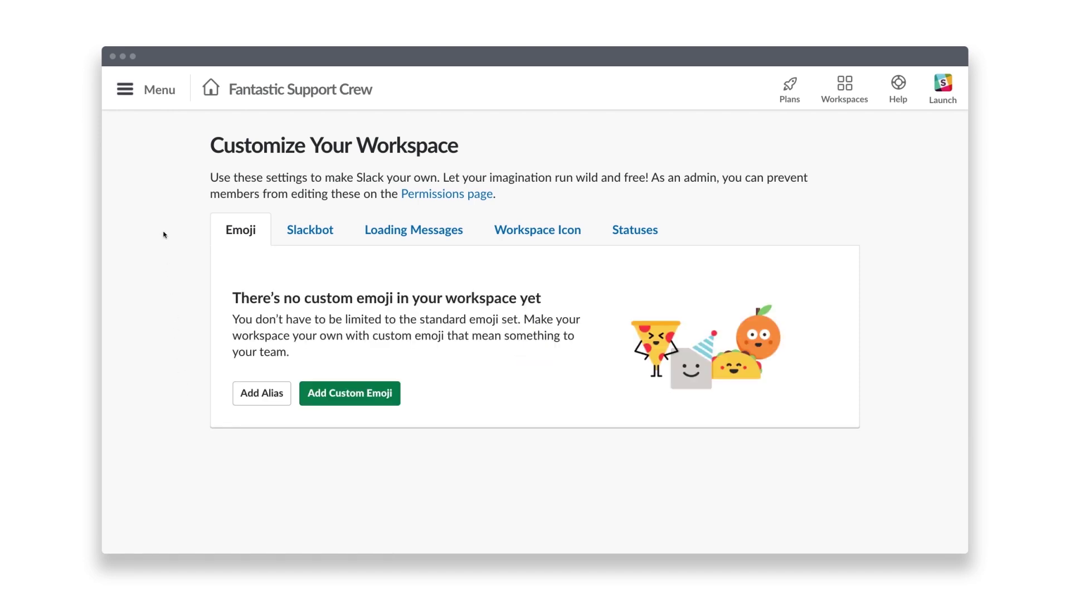
left_click(148, 95)
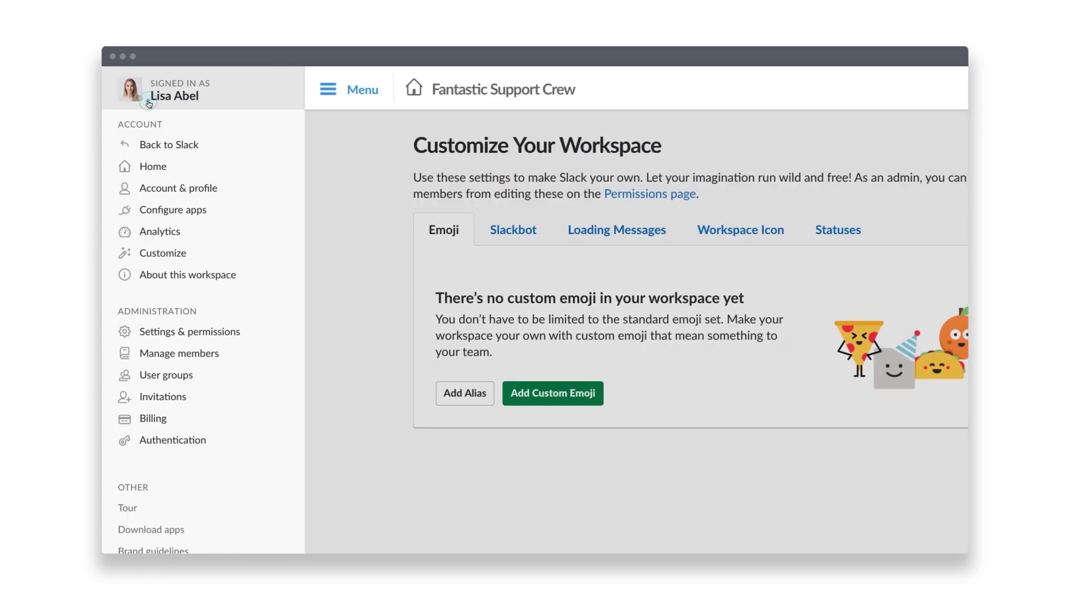
left_click(159, 209)
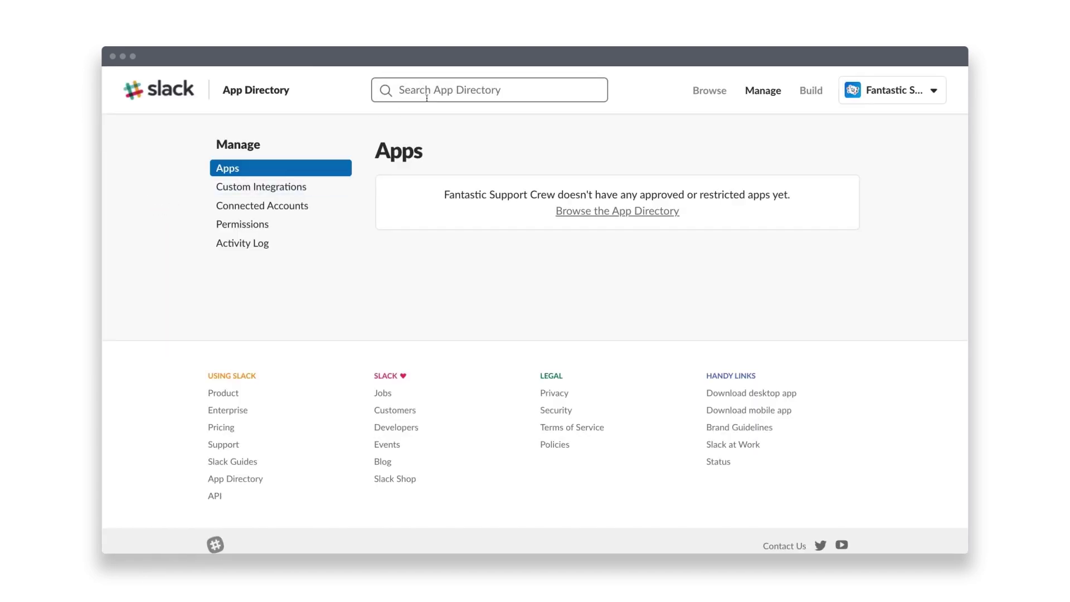
- Search the App Directory for Userlike and start installing the Userlike app
left_click(426, 98)
type("Userlike")
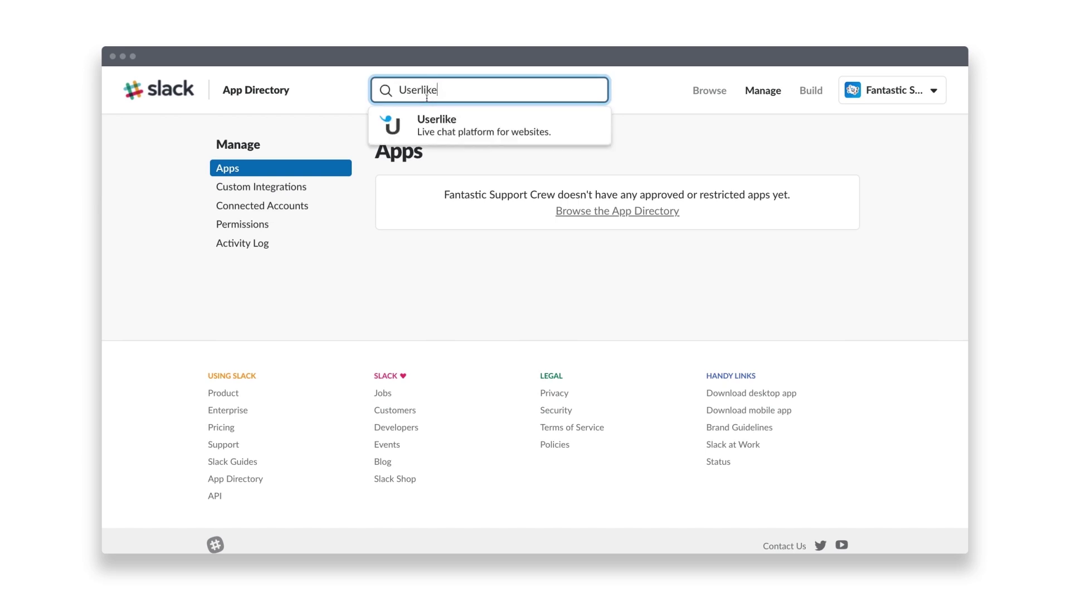
left_click(454, 125)
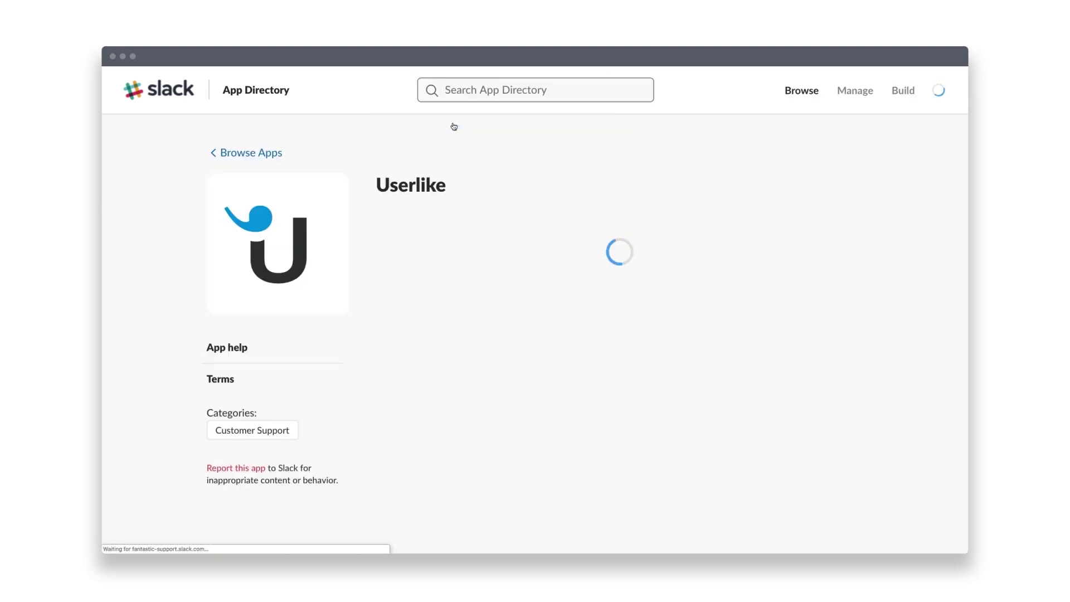
left_click(299, 341)
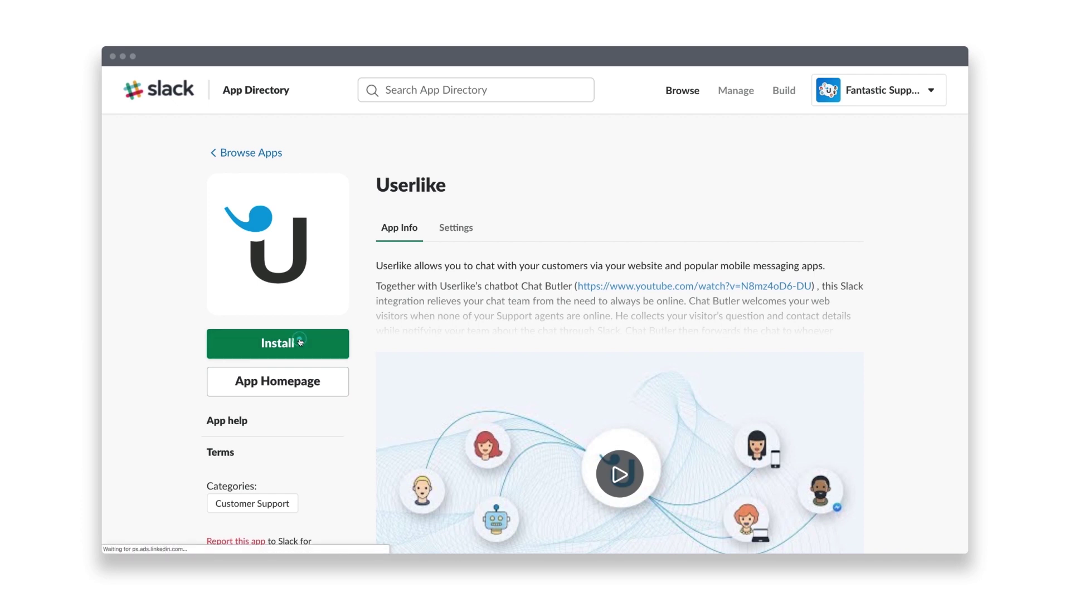
- Create a public channel named userlike to receive the Userlike notifications
scroll(299, 341, "down", 3)
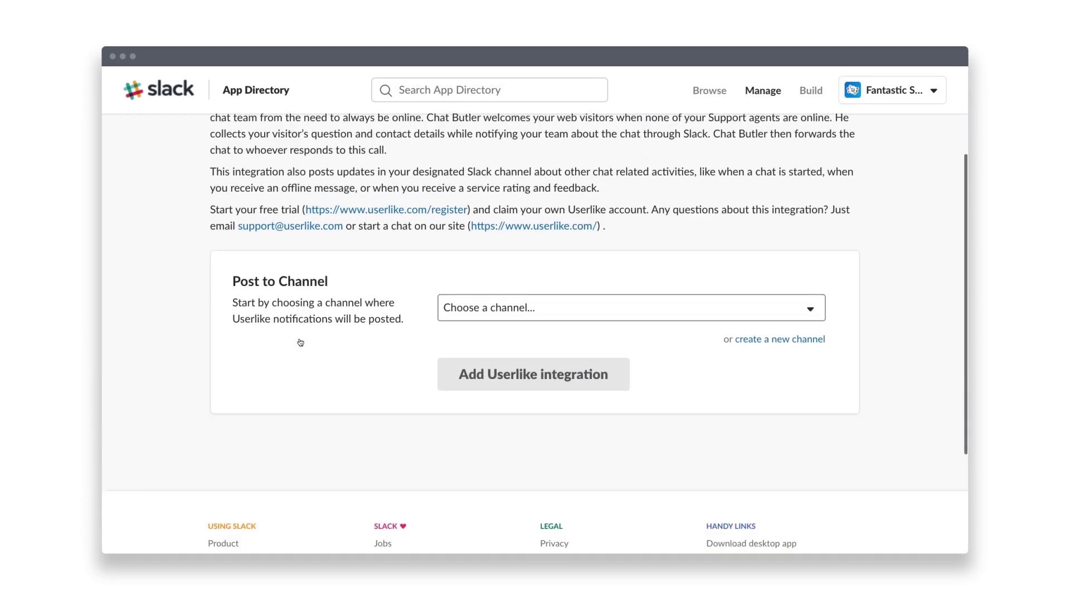
left_click(491, 307)
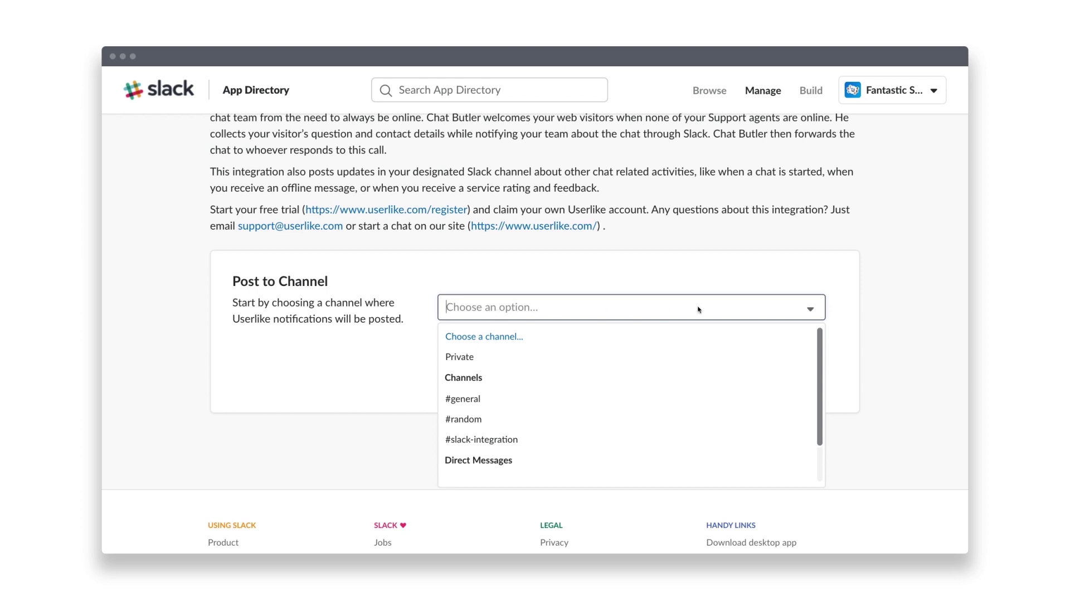
left_click(914, 319)
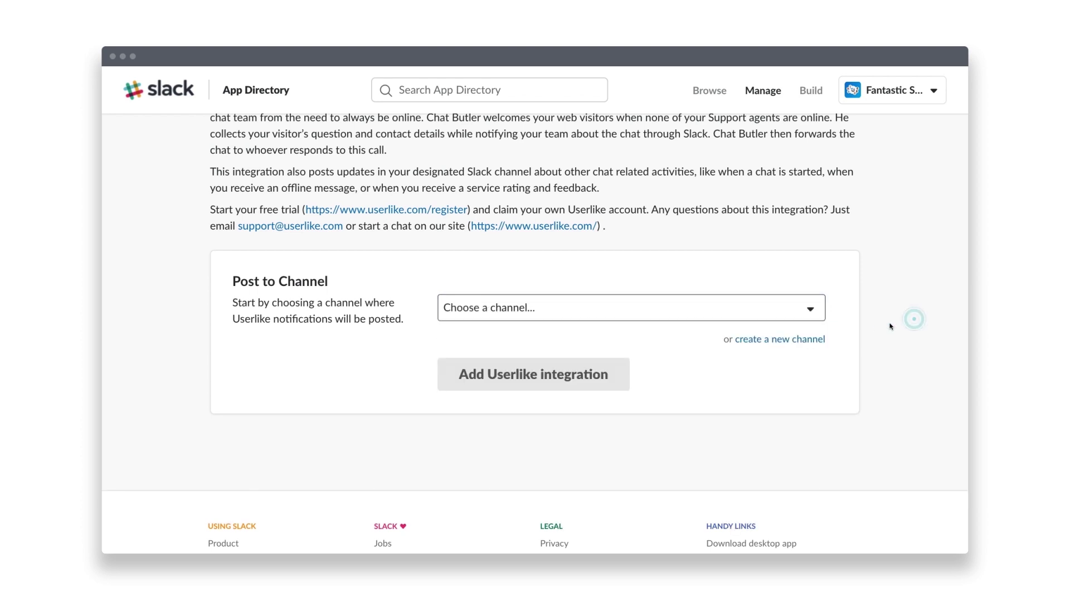
left_click(805, 340)
type("userlike")
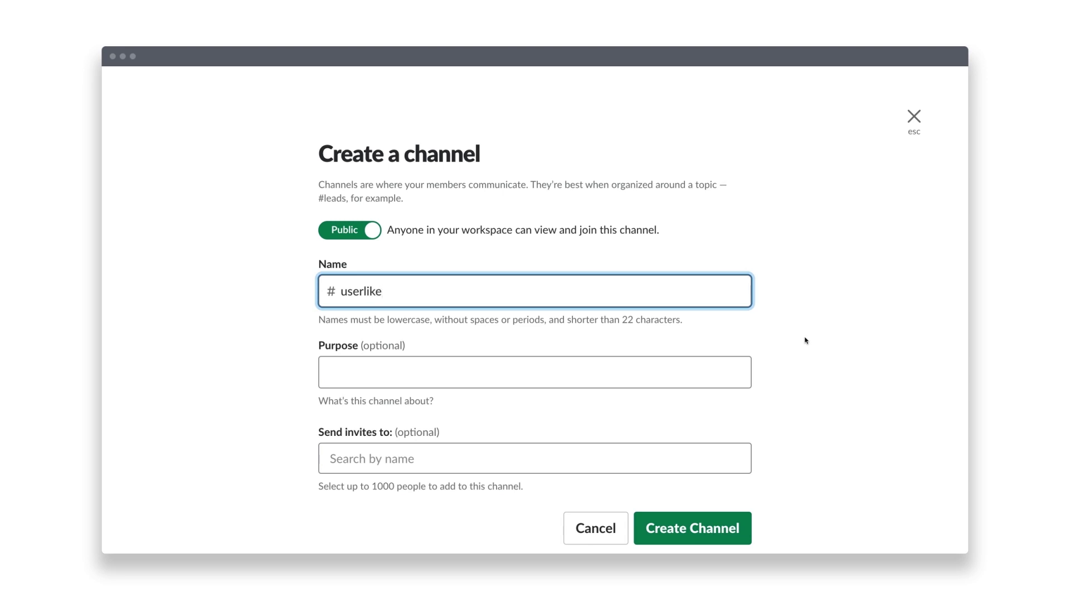
key("Return")
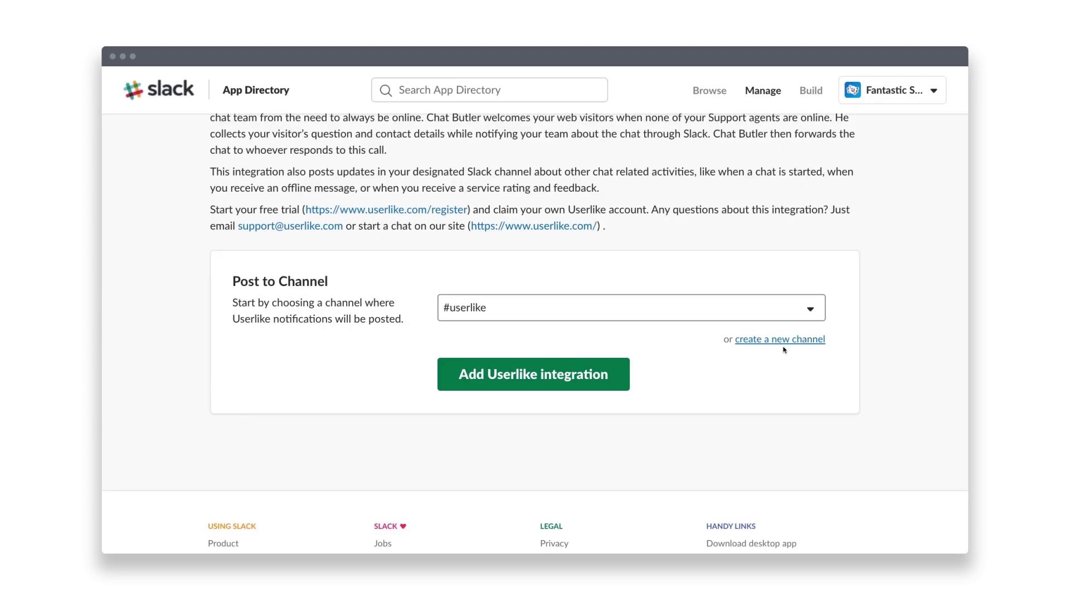
- Add the Userlike integration for the #userlike channel and copy its webhook URL
left_click(597, 375)
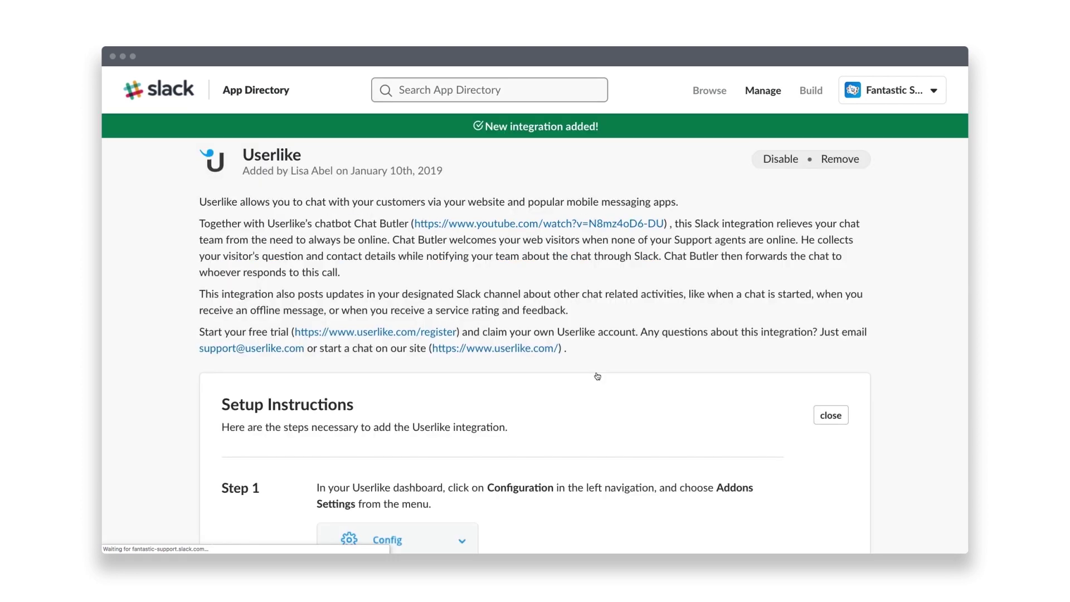
scroll(597, 376, "down", 15)
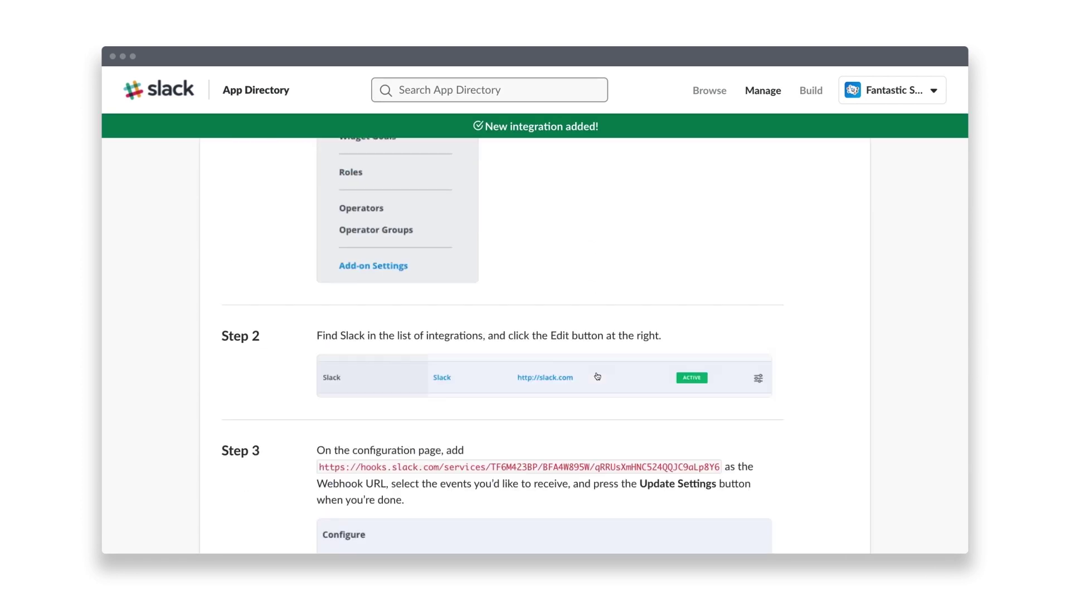
scroll(598, 376, "down", 12)
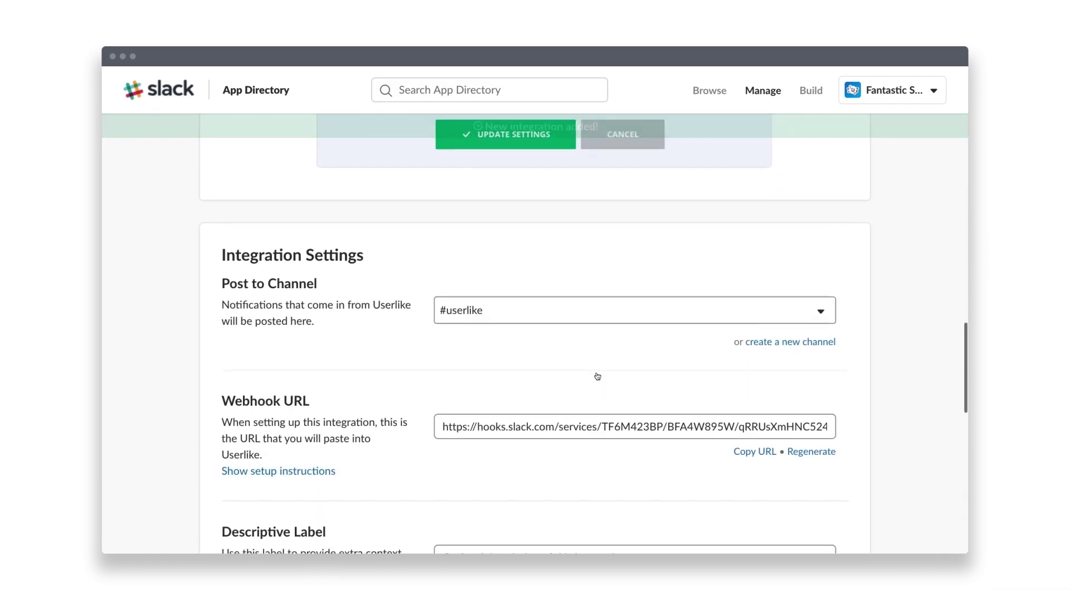
left_click(755, 419)
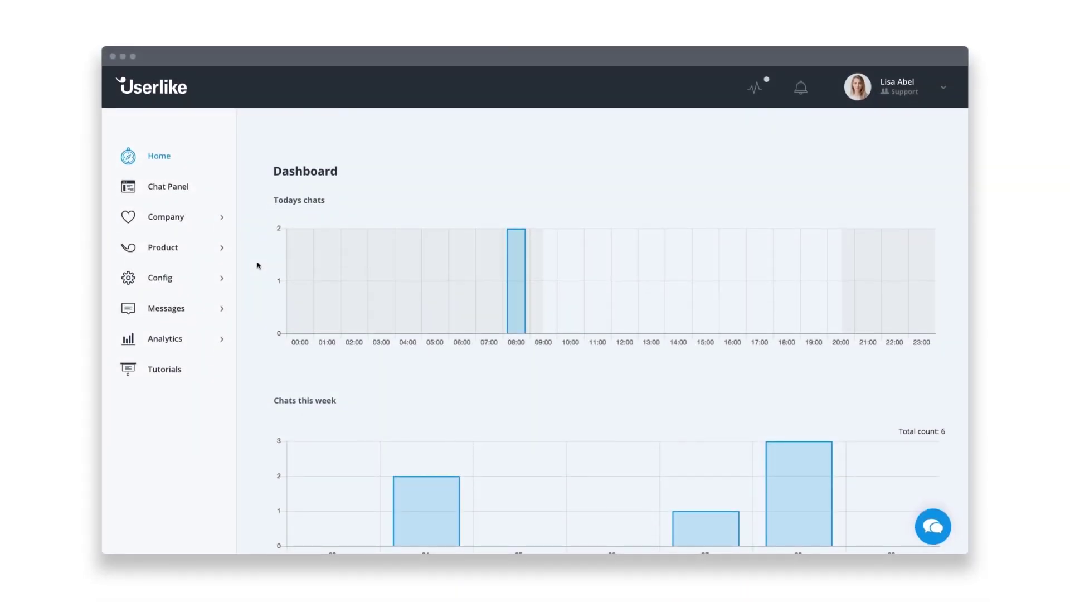
- Switch to the Userlike dashboard and open the configuration of the Slack add-on
left_click(194, 242)
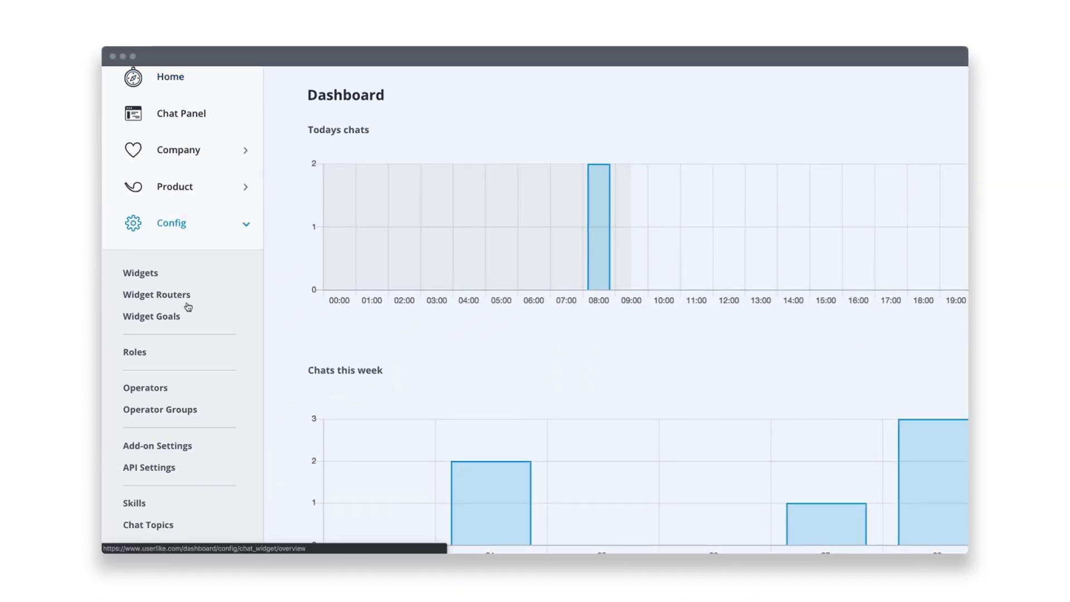
left_click(167, 447)
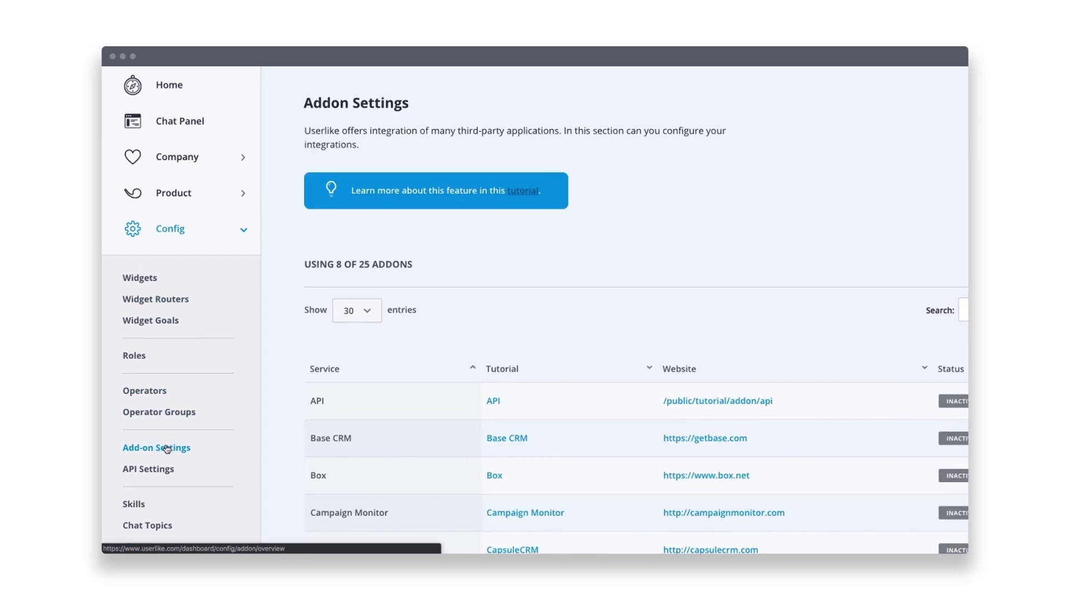
scroll(373, 454, "down", 3)
scroll(369, 459, "down", 10)
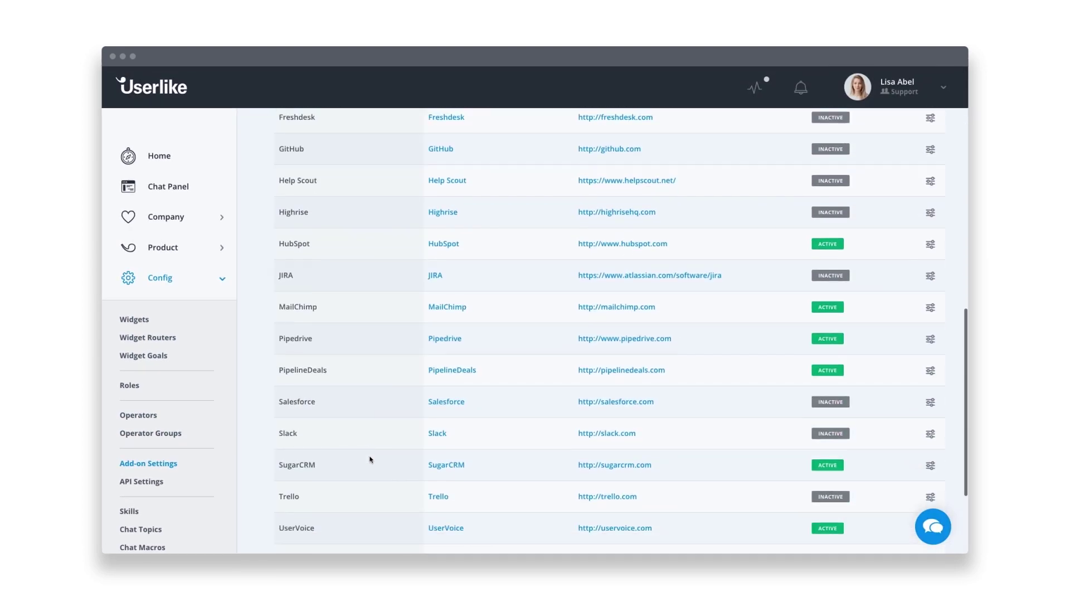
left_click(929, 373)
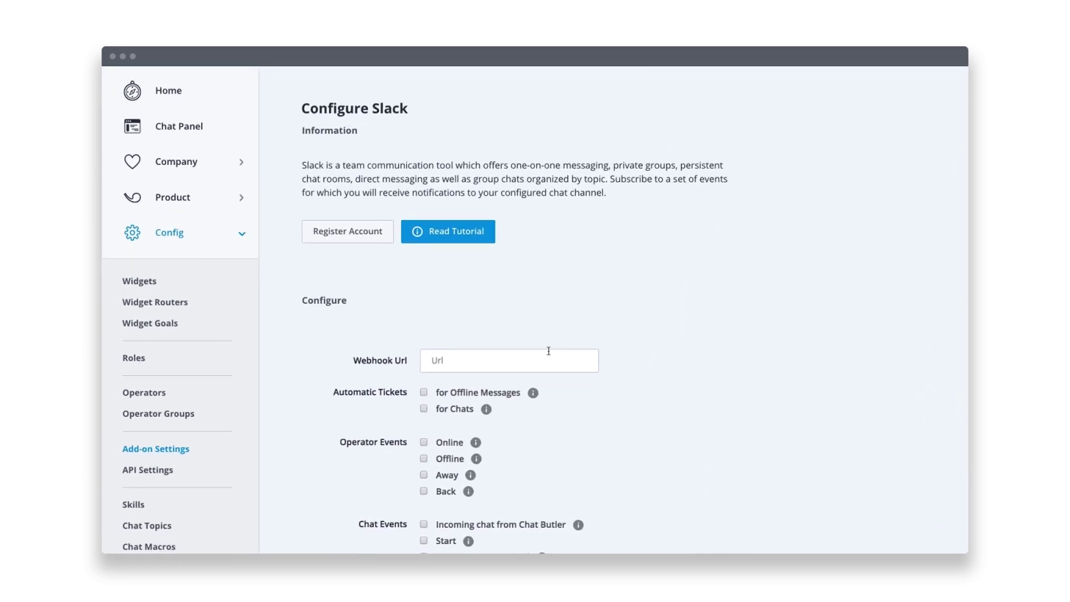
- Paste the copied Slack webhook URL into the Webhook Url field and enable automatic tickets for offline messages
left_click(548, 360)
key("ctrl+v")
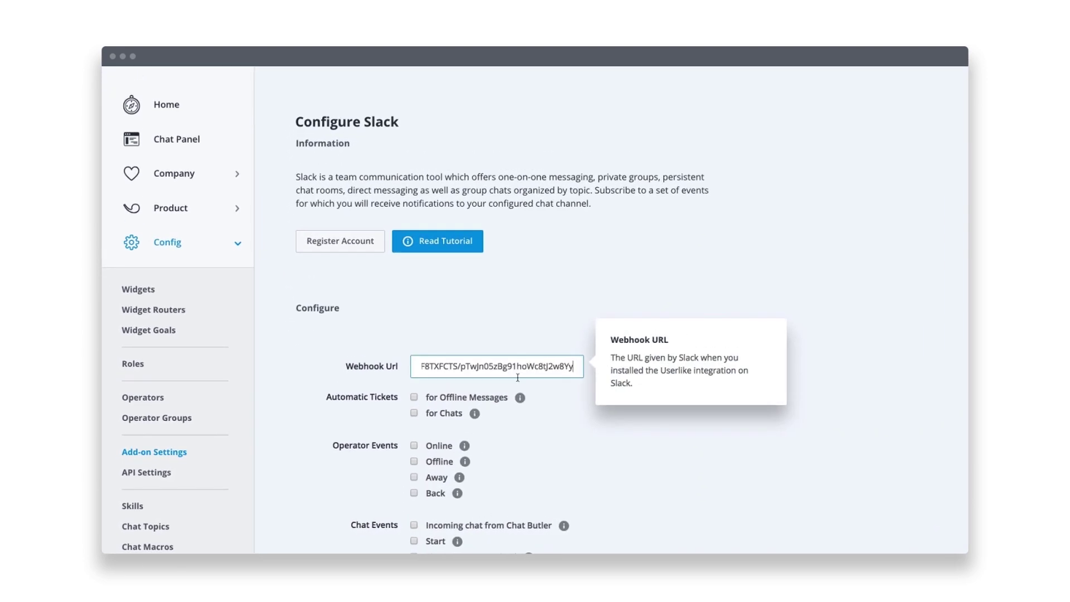
left_click(505, 389)
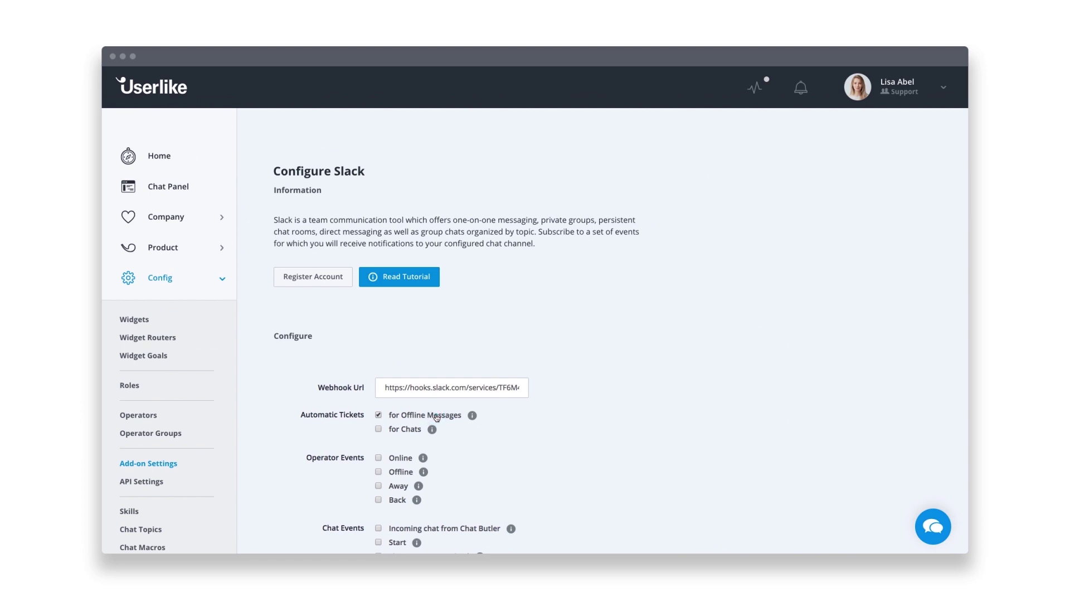
- Enable the Online and Offline operator events and the Configuration widget event, and save the Slack add-on settings
scroll(437, 418, "down", 2)
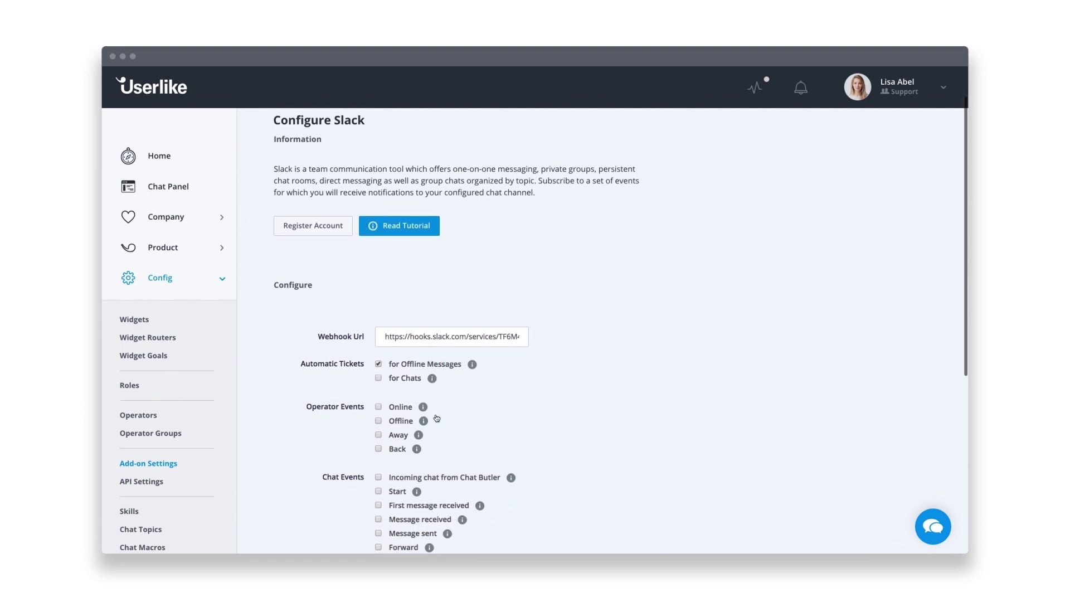
left_click(398, 402)
left_click(397, 413)
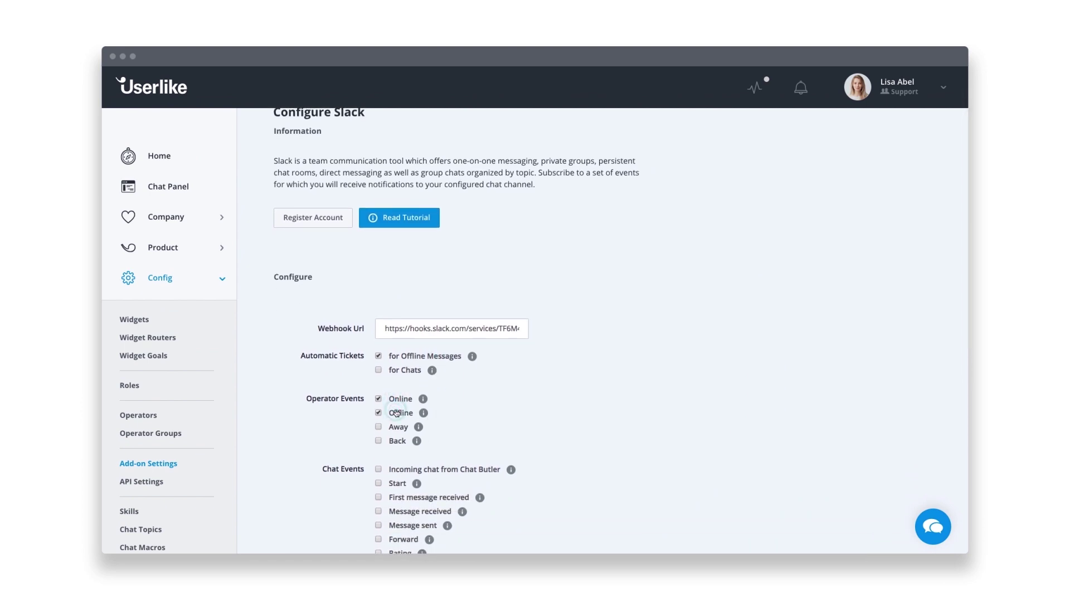
scroll(396, 413, "down", 6)
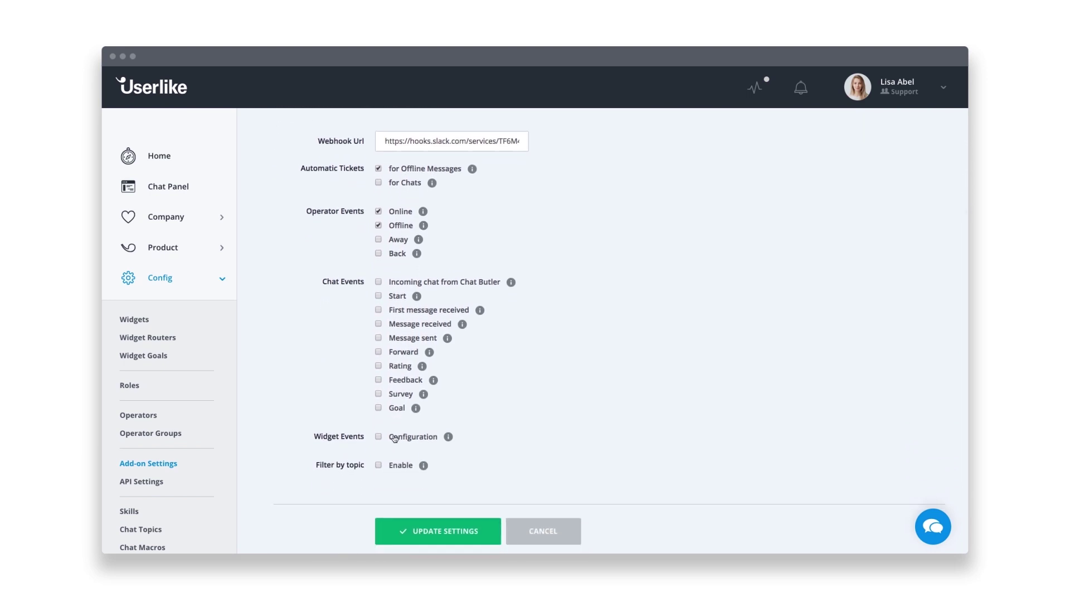
left_click(394, 438)
left_click(409, 527)
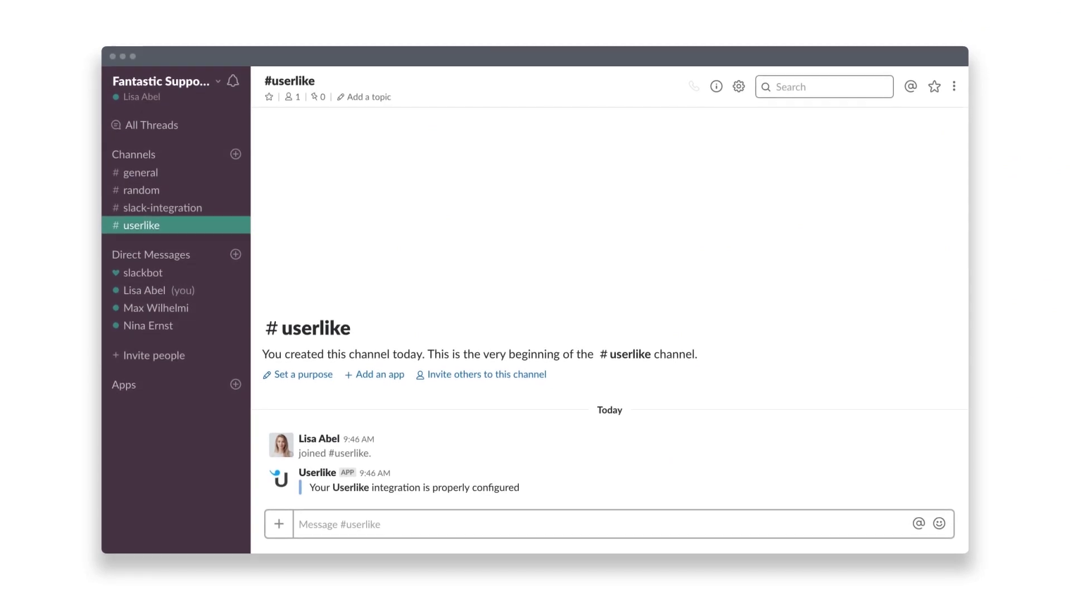
- Send Chat Butler the question "How to disable the Live Preview feature?" in the website chat widget
type("How to")
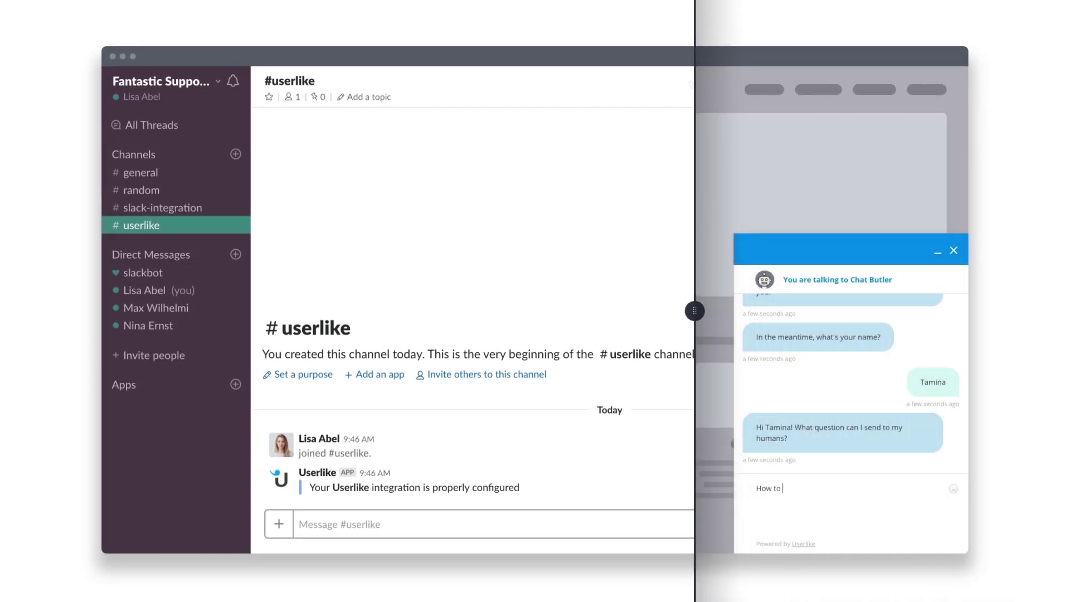
type(" disable the Live")
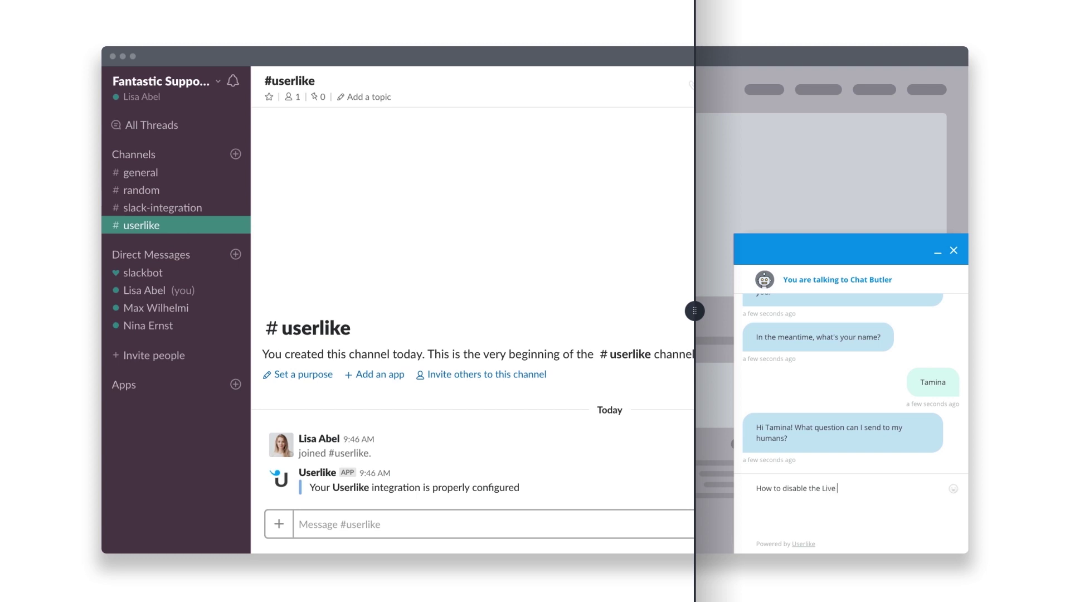
type(" Preview feature?")
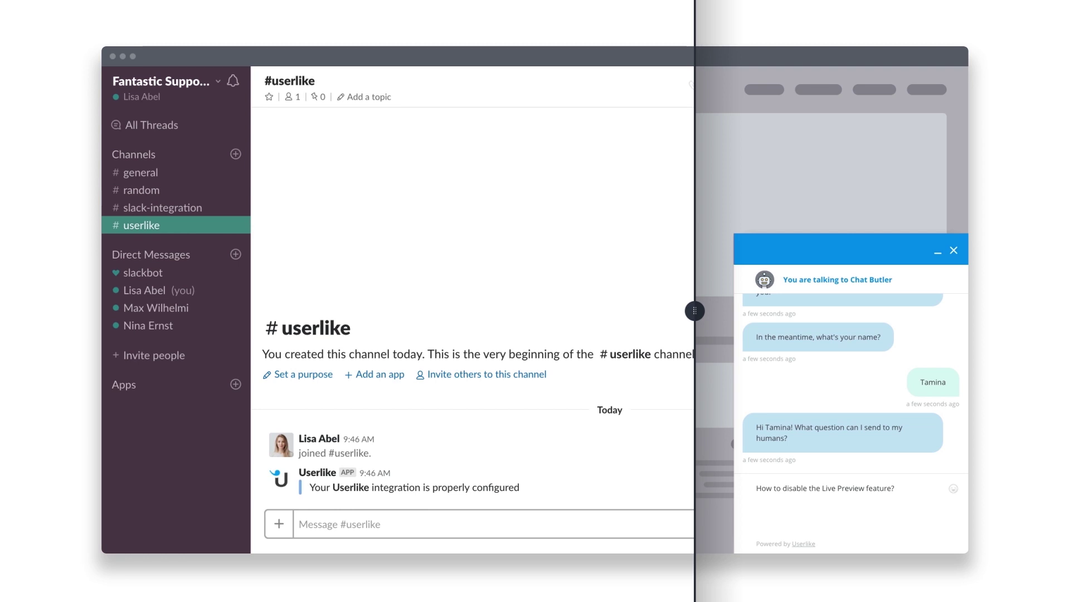
key("Return")
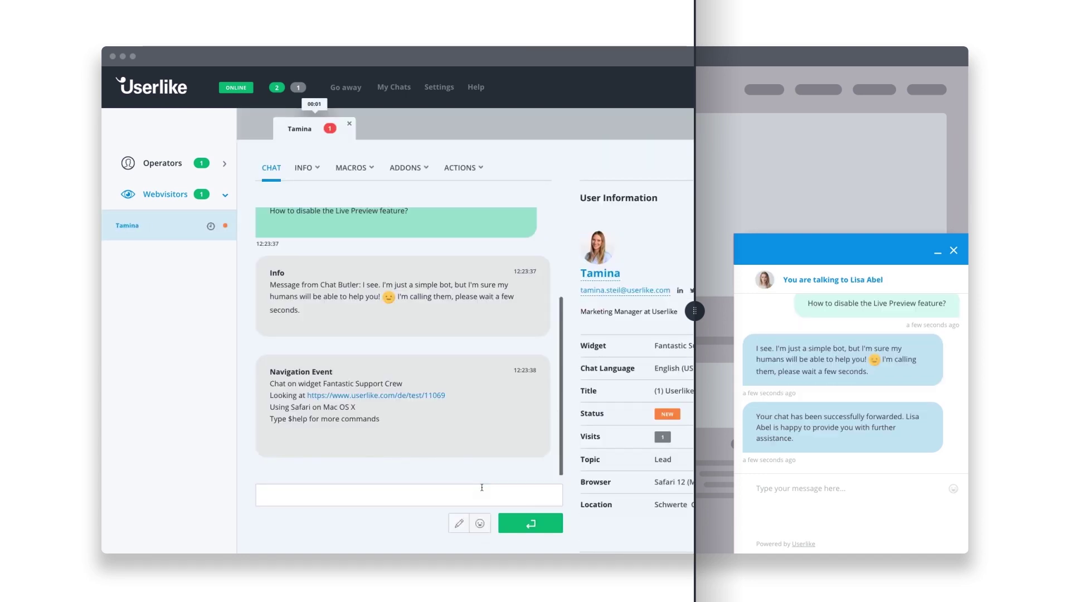
- Greet the visitor by first name with a smiley in the Userlike operator chat and start replying "I see you have a question about"
left_click(435, 490)
type("Hello Tamina! :)")
key("Return")
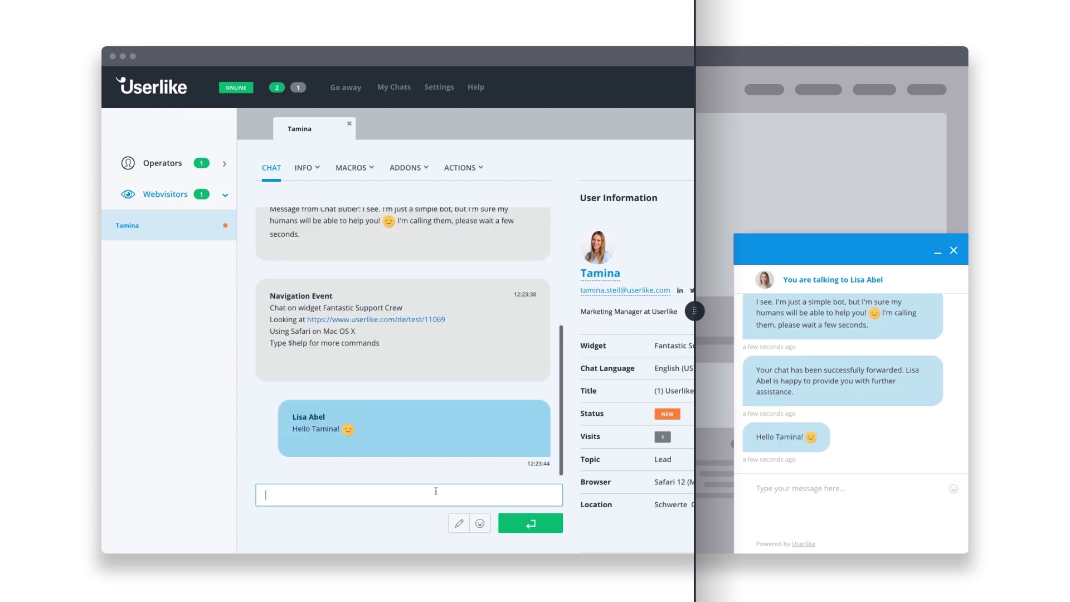
type("I see you ")
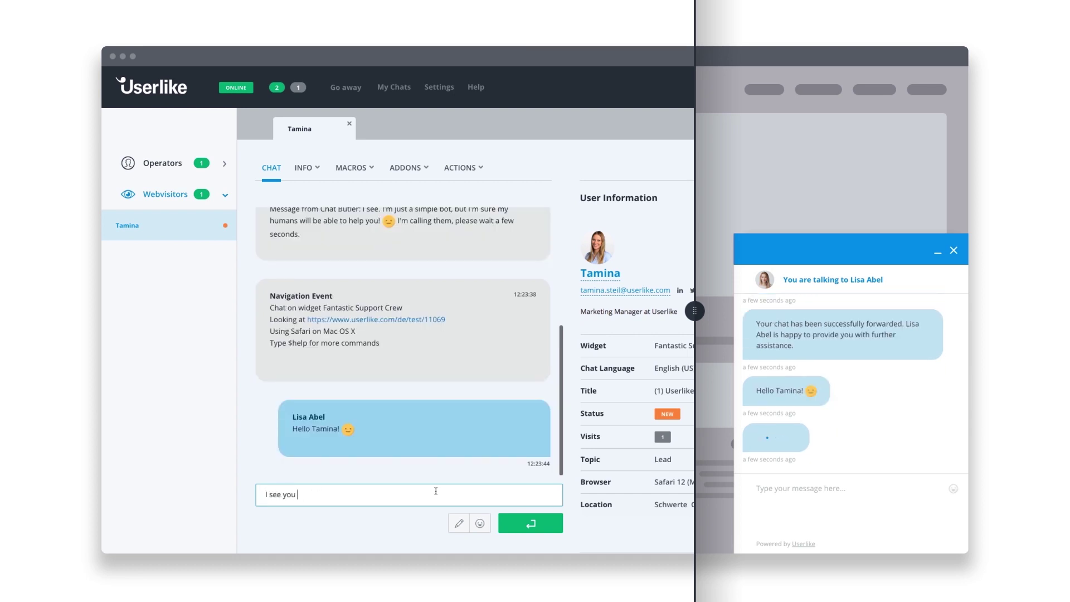
type("have a question about th")
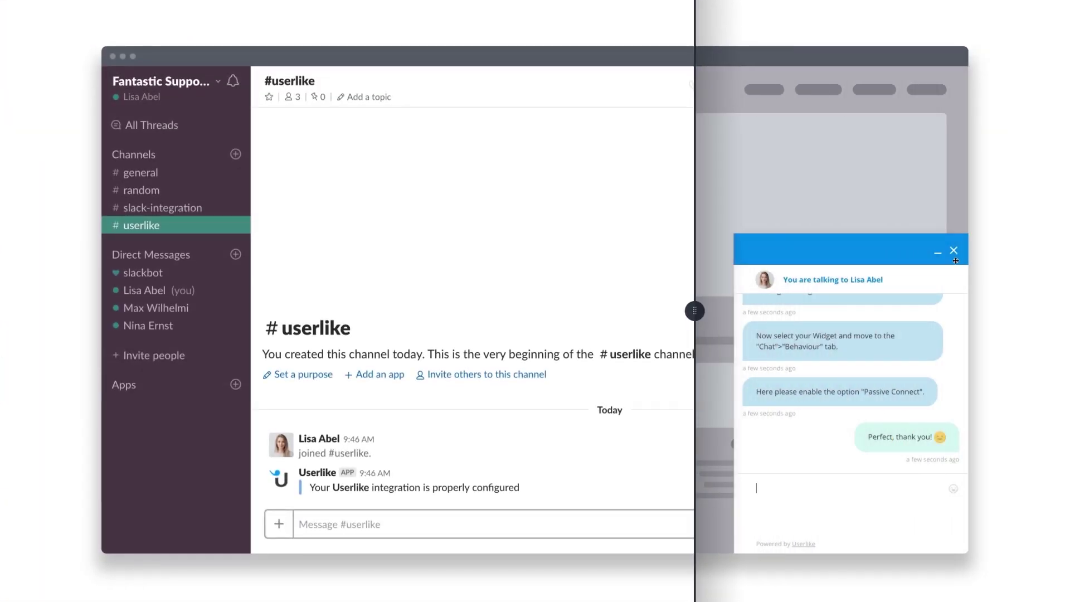
- End the support chat in the website visitor's chat widget
left_click(955, 256)
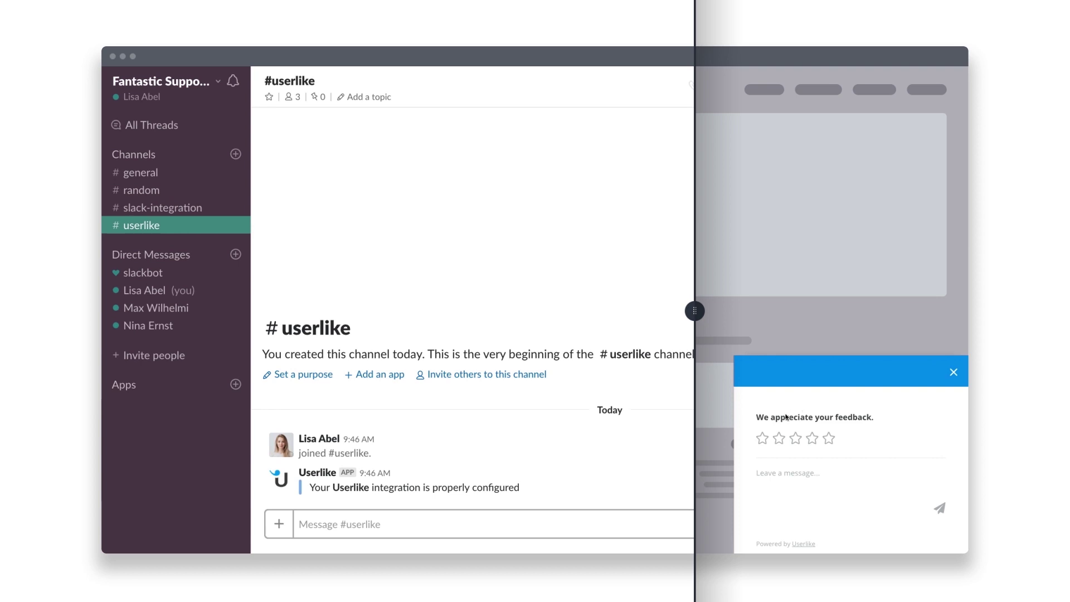
- Rate the finished support chat with five stars in the feedback form and close the visitor's chat widget
left_click(826, 441)
left_click(953, 372)
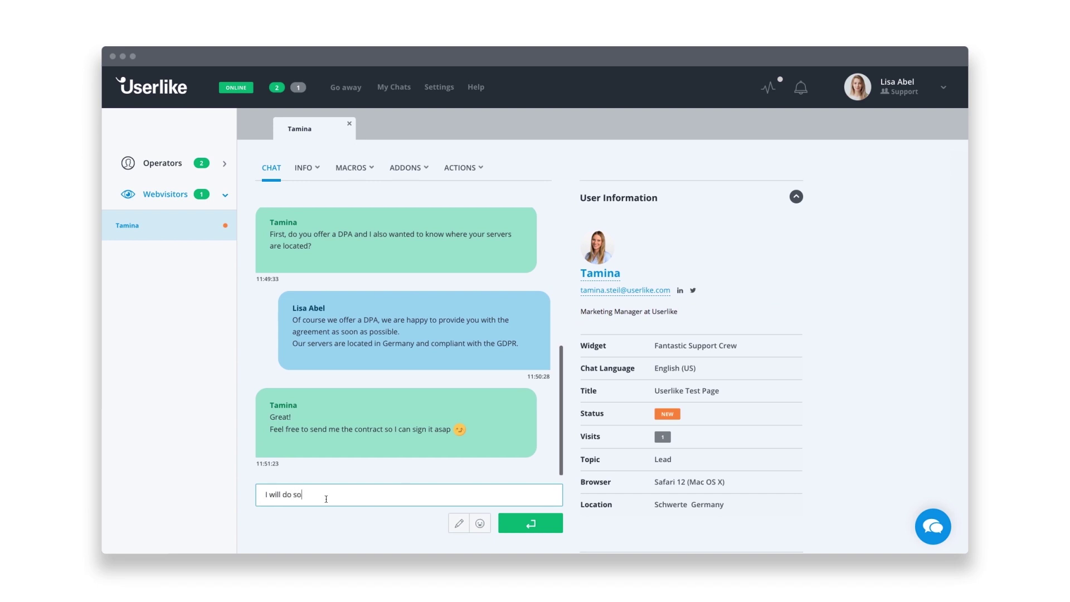
- Send the visitor the reply "I will do so!" with a smiley and forward the chat to Slack as a ticket
key("Return")
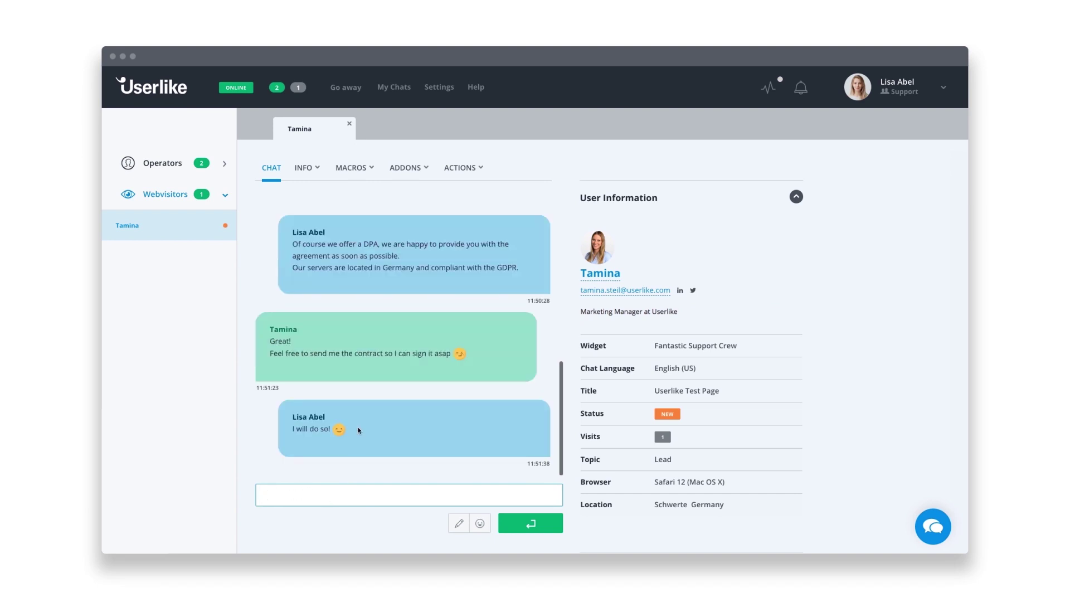
left_click(404, 169)
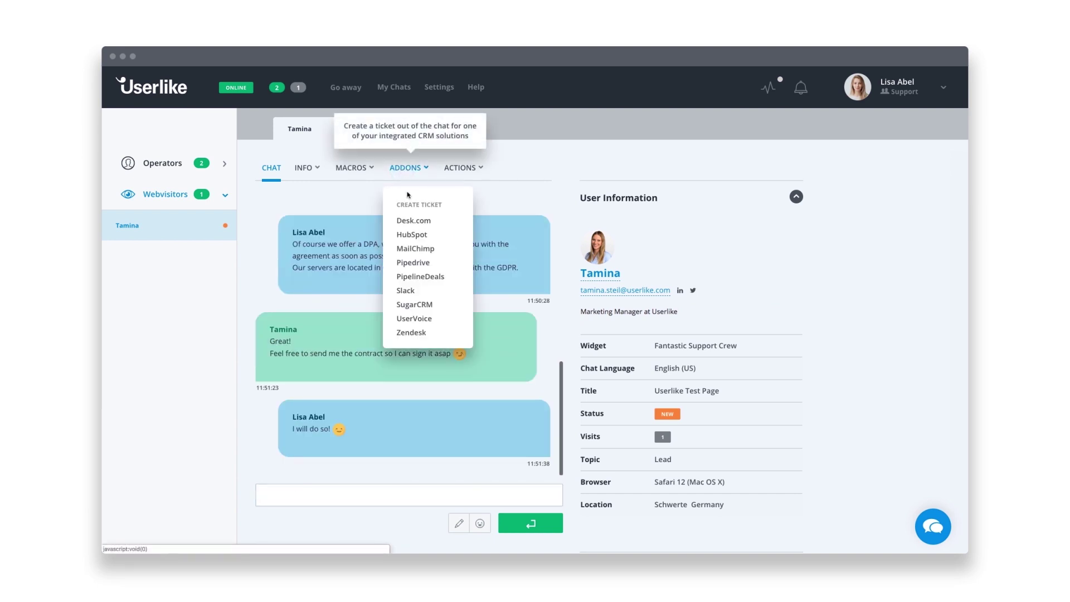
left_click(406, 290)
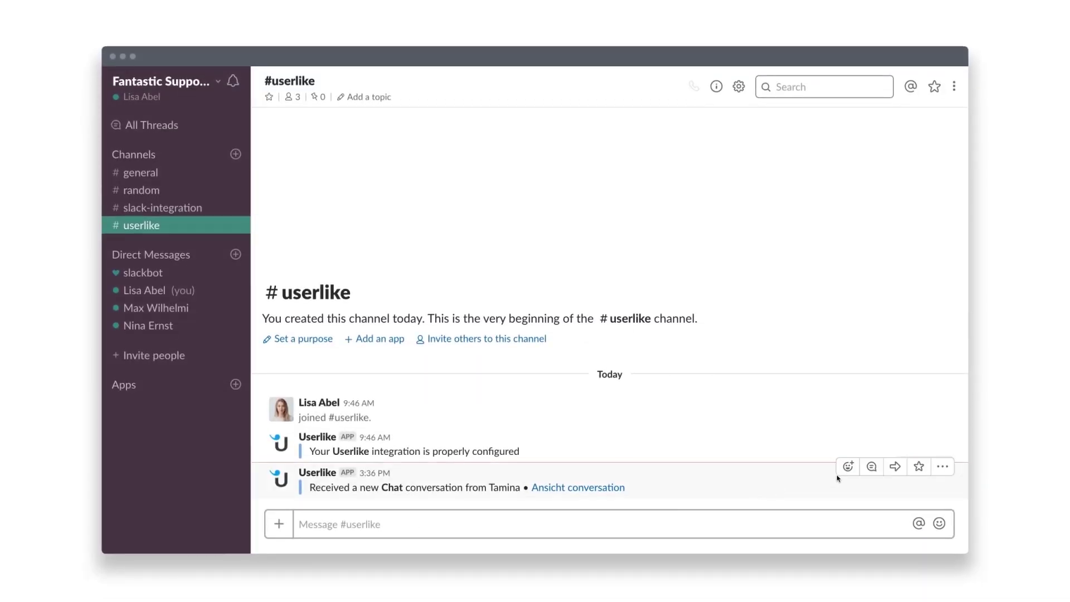
- Reply in a thread on the new chat notification in Slack's #userlike channel, mentioning a teammate and asking "Could you send the contract? :)"
left_click(866, 471)
type("@")
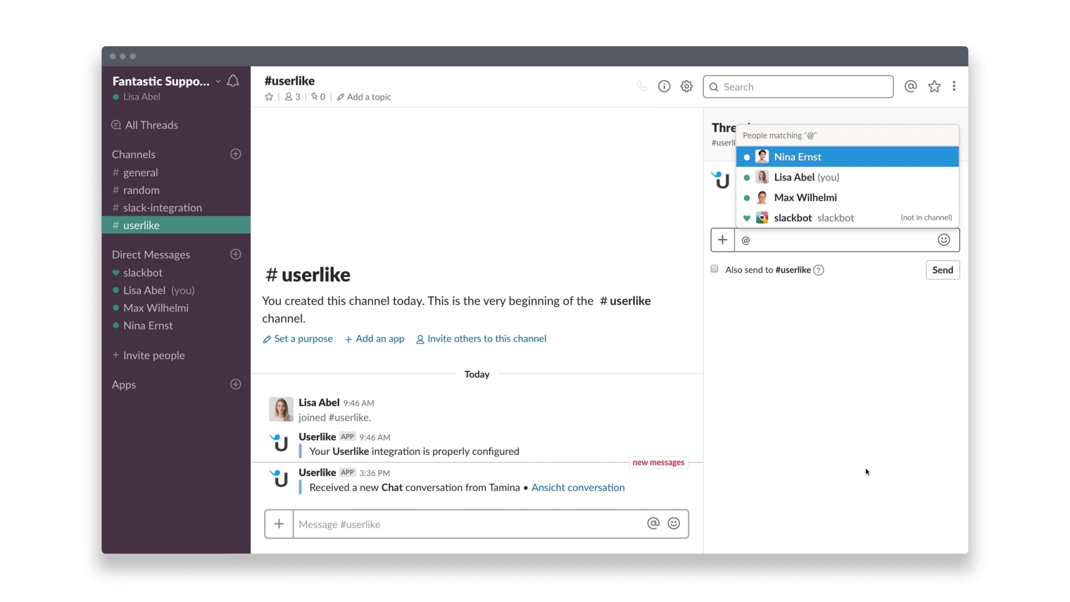
type("Nina")
key("Tab")
type("Co")
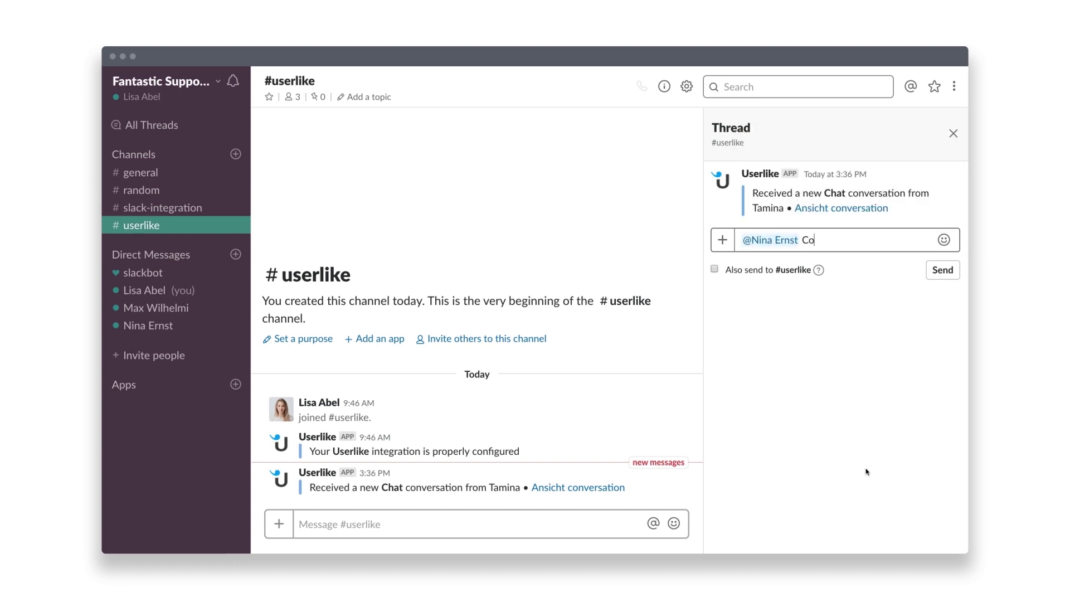
type("uld you send the contract")
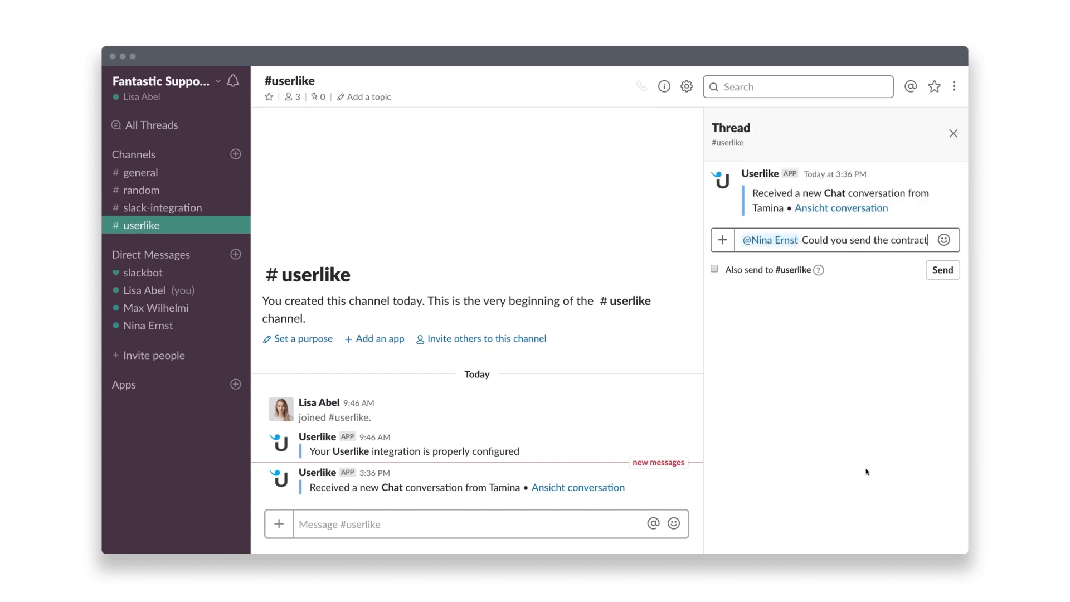
type("? :)")
key("Return")
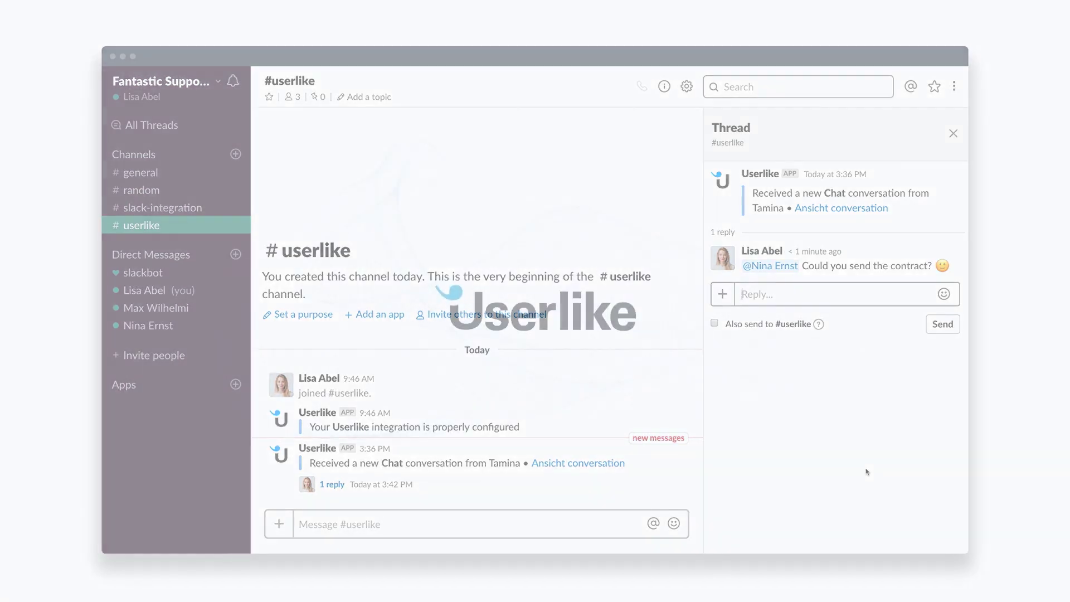